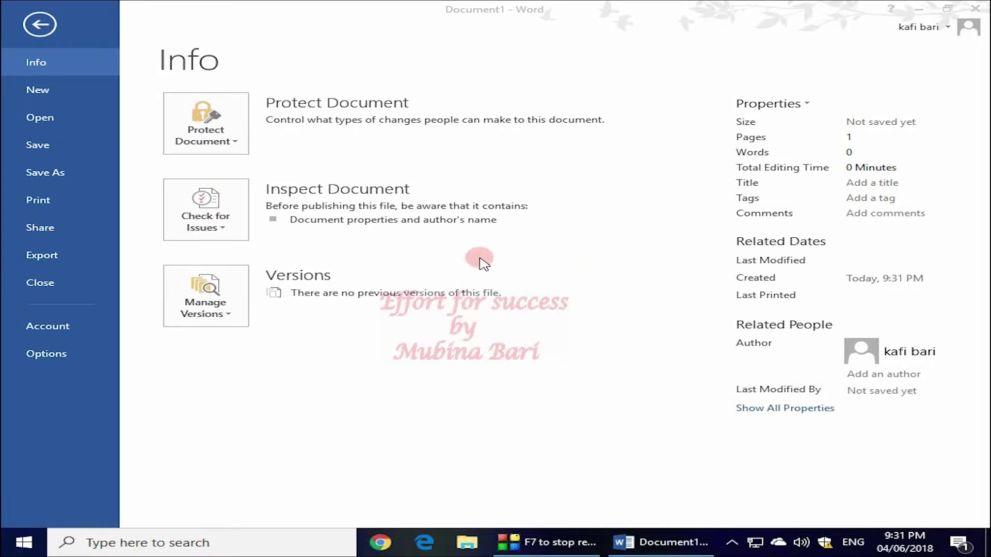
- Bring Word forward and browse the New page's template thumbnails, from Blank document to resumes
{"action": "left_click", "coordinate": [42, 90]}
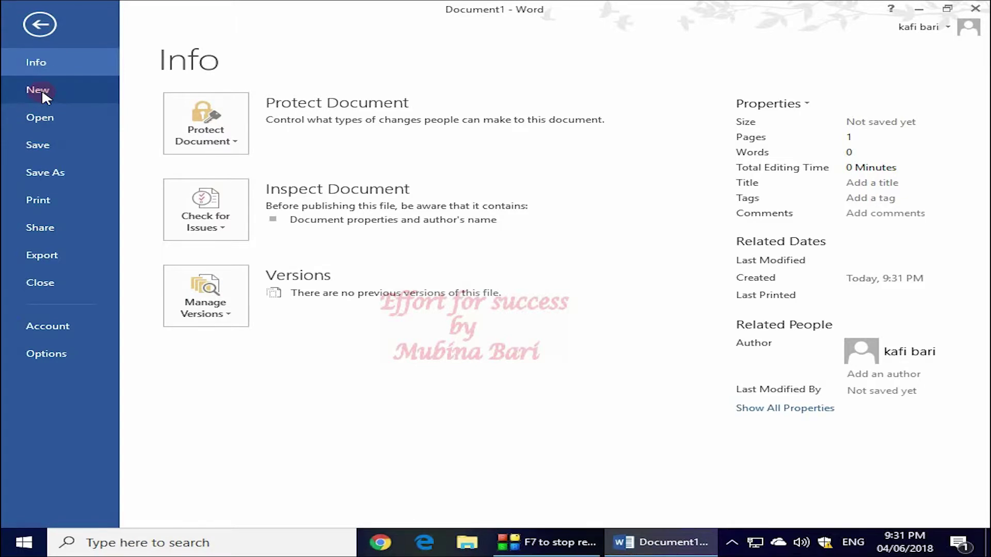
{"action": "left_click", "coordinate": [41, 91]}
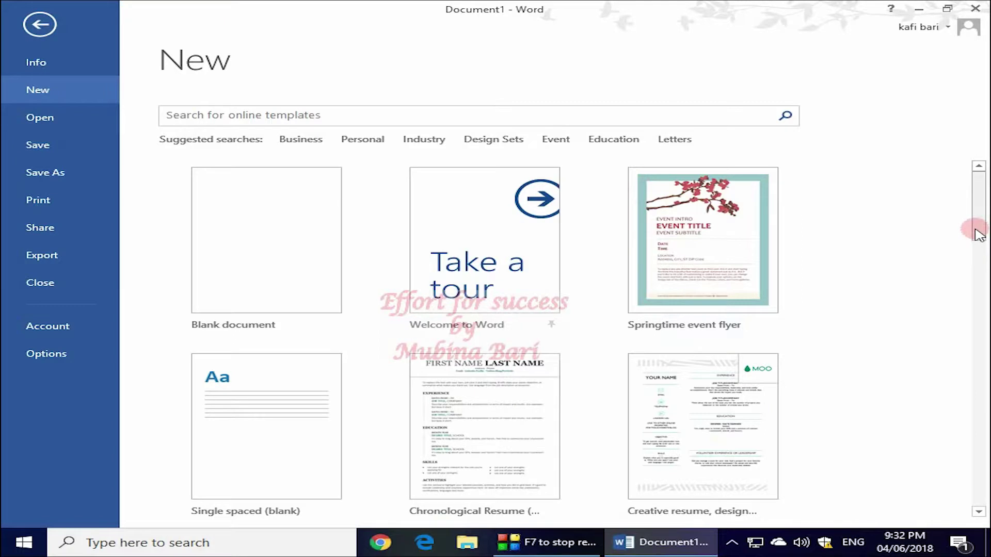
{"action": "left_click_drag", "start_coordinate": [979, 235], "coordinate": [983, 351]}
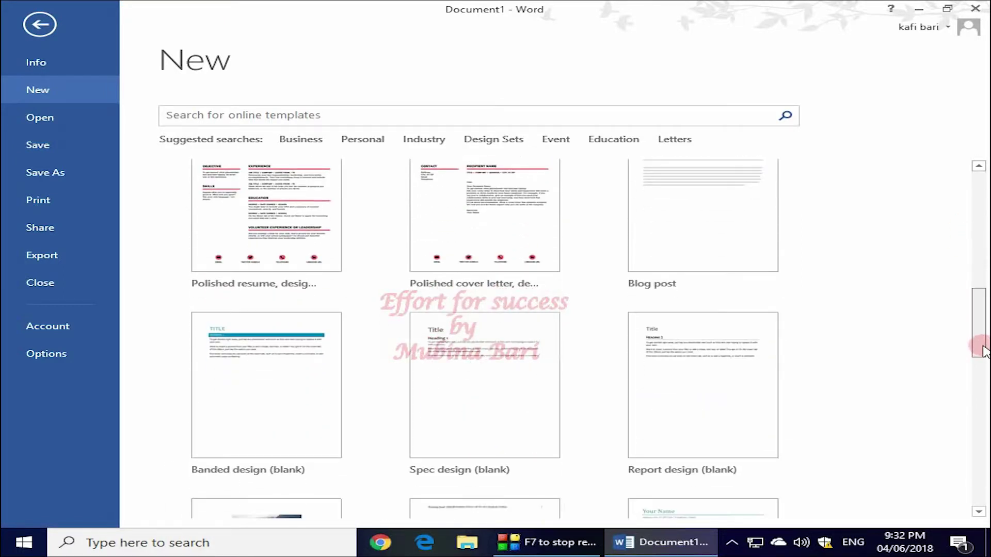
{"action": "left_click_drag", "start_coordinate": [984, 351], "coordinate": [977, 232]}
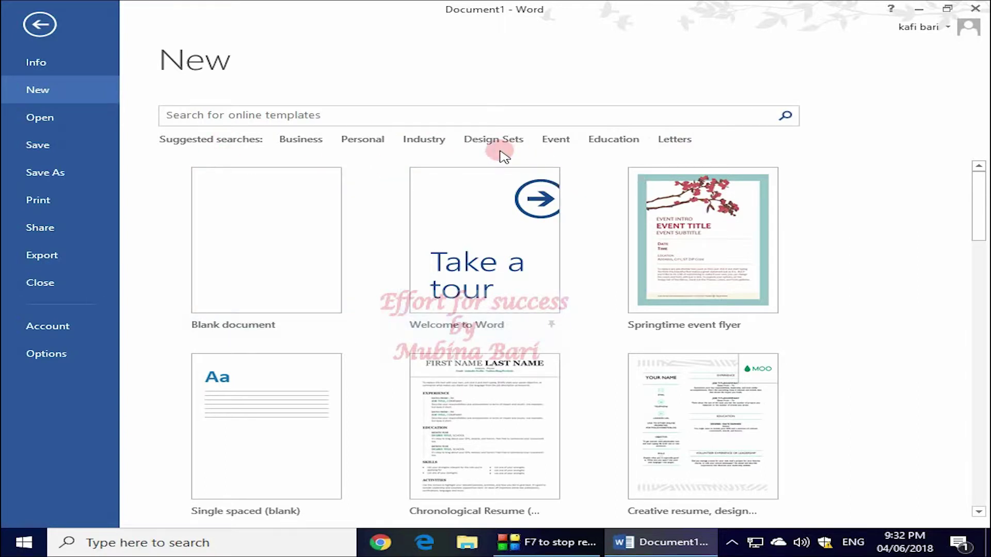
{"action": "left_click", "coordinate": [672, 144]}
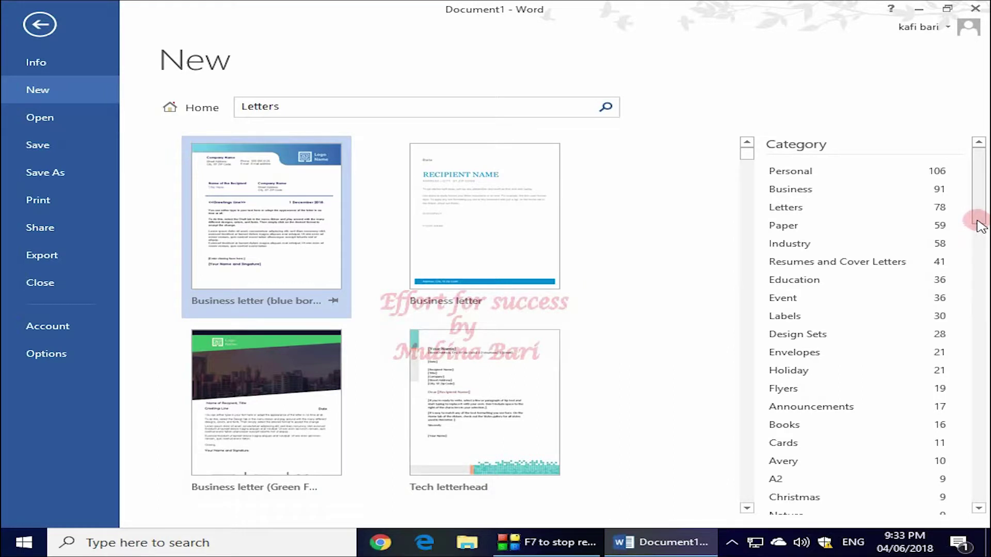
{"action": "mouse_move", "coordinate": [980, 209]}
{"action": "left_mouse_down"}
{"action": "mouse_move", "coordinate": [981, 341]}
{"action": "mouse_move", "coordinate": [983, 213]}
{"action": "left_mouse_up"}
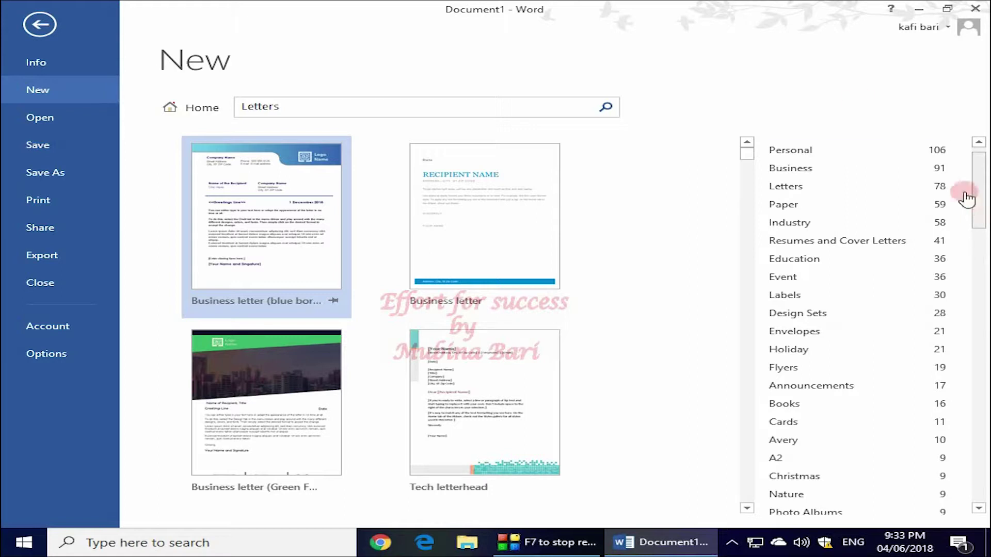
{"action": "left_click", "coordinate": [202, 109]}
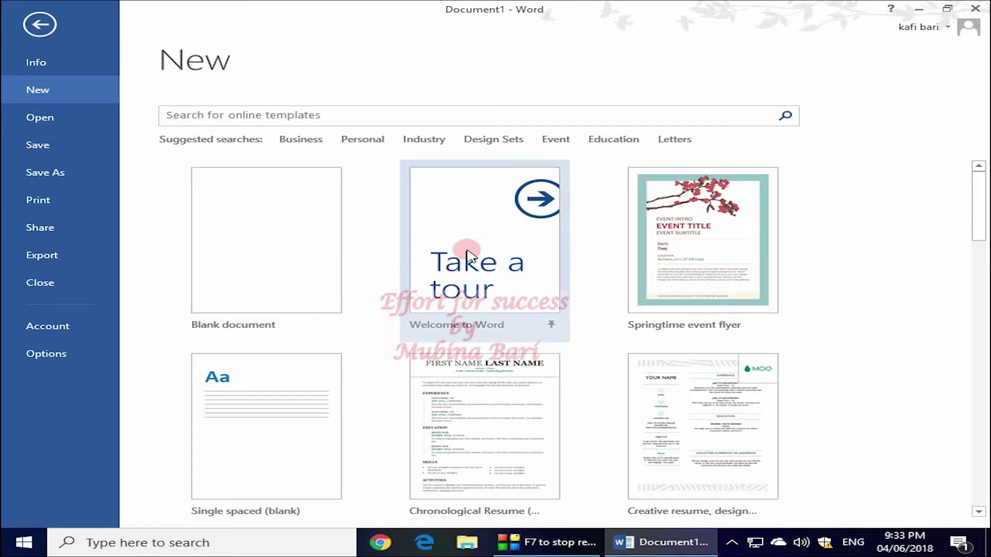
- Search templates for Education and create a document from the Education brochure
{"action": "left_click", "coordinate": [615, 140]}
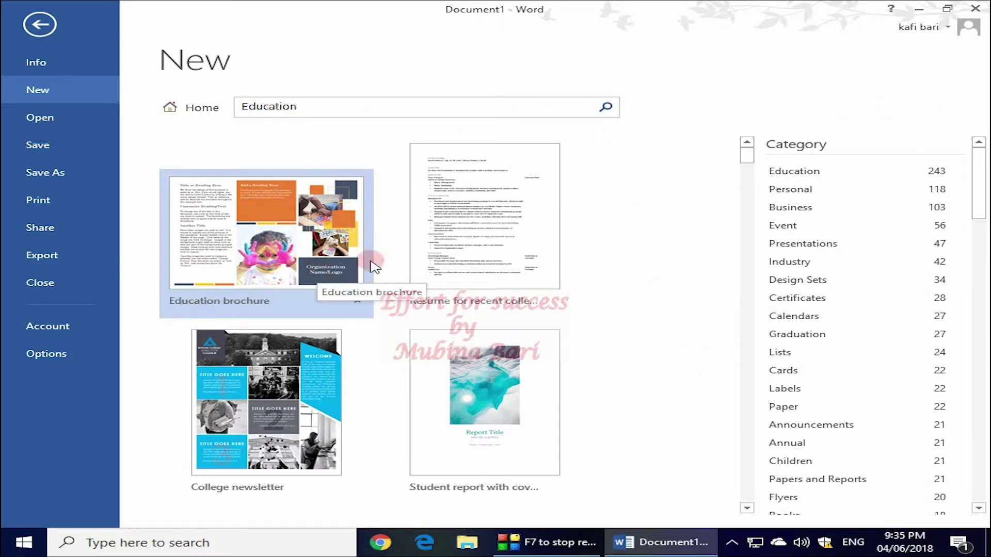
{"action": "left_click", "coordinate": [279, 246]}
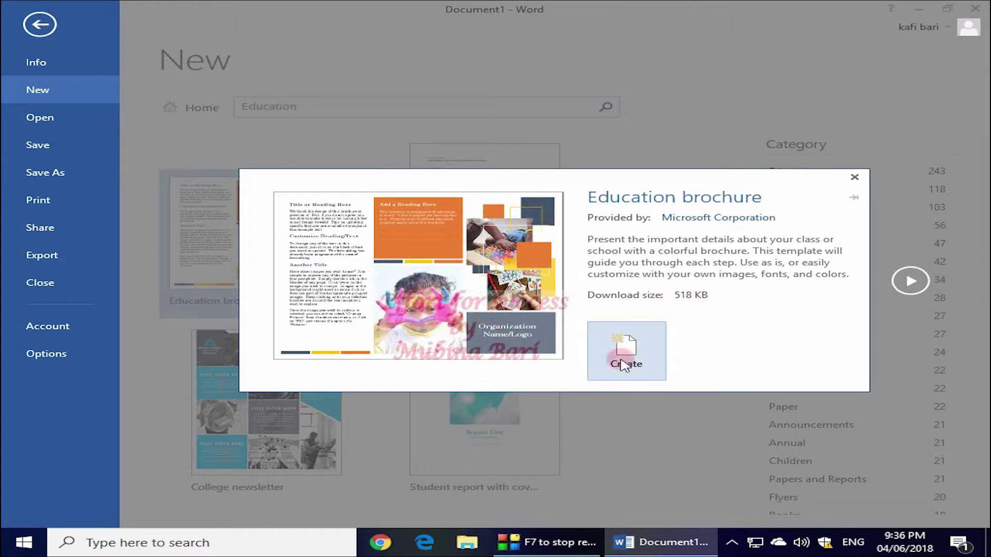
{"action": "left_click", "coordinate": [641, 364]}
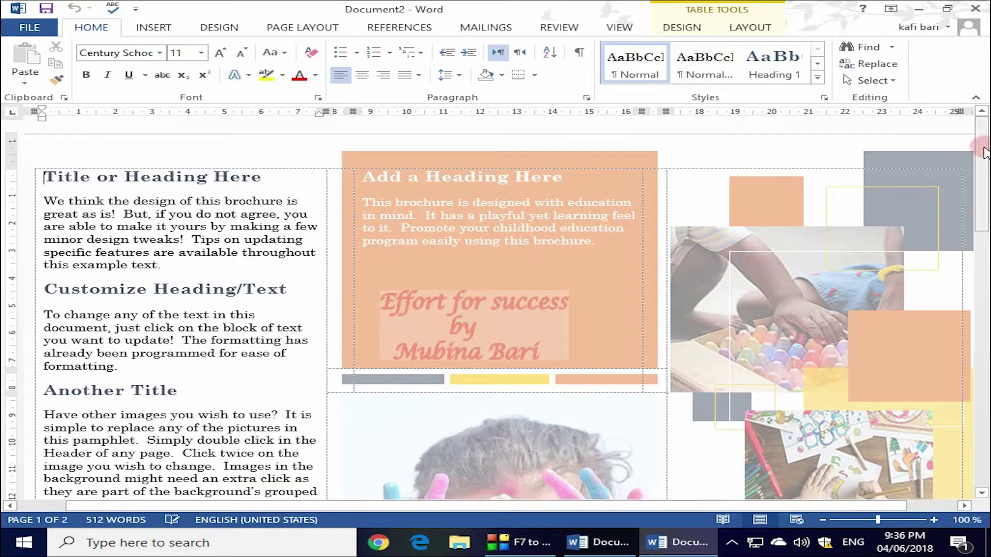
- Scroll through both pages of the new brochure to review its placeholder panels and photos
{"action": "left_click_drag", "start_coordinate": [983, 152], "coordinate": [983, 296]}
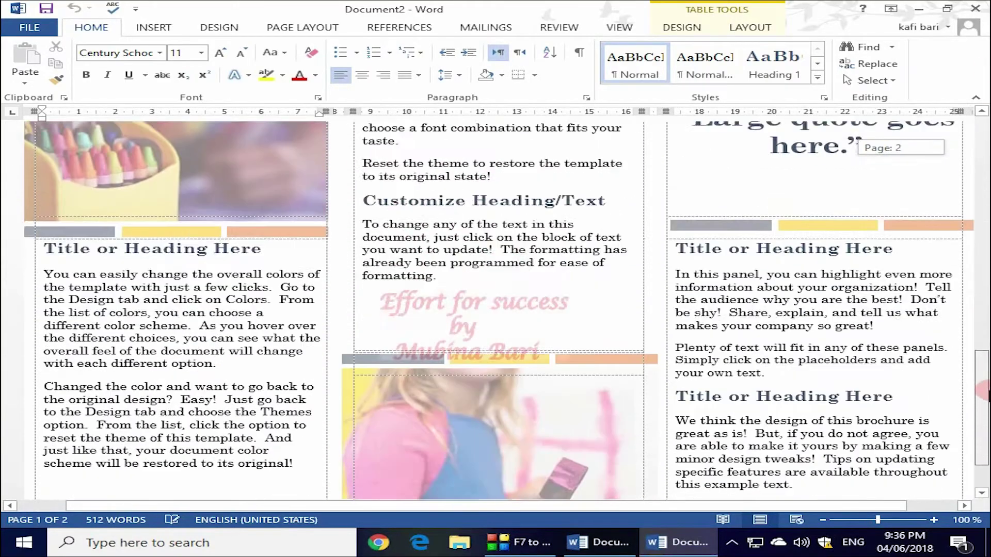
{"action": "mouse_move", "coordinate": [984, 293]}
{"action": "left_mouse_down"}
{"action": "mouse_move", "coordinate": [983, 457]}
{"action": "mouse_move", "coordinate": [984, 206]}
{"action": "left_mouse_up"}
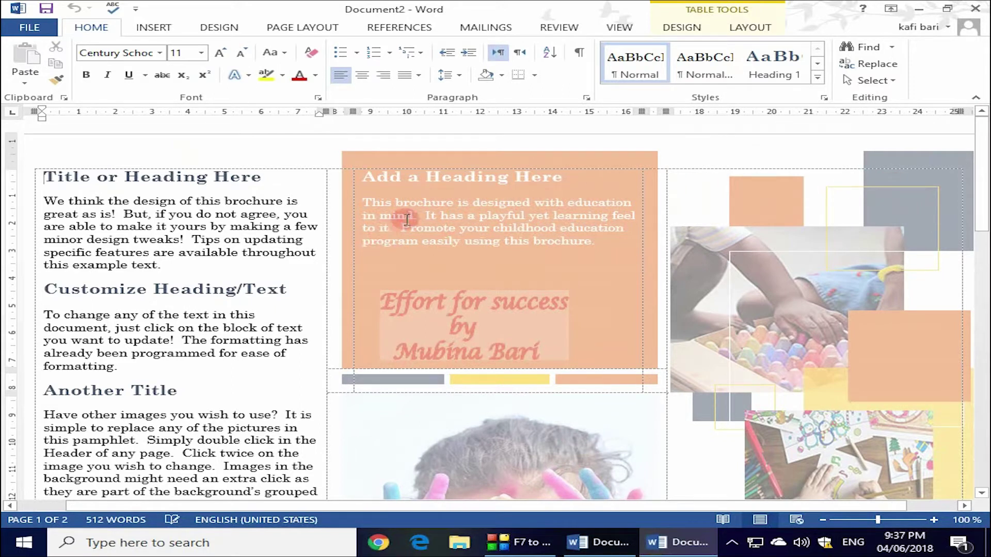
{"action": "scroll", "coordinate": [392, 222], "scroll_direction": "down", "scroll_amount": 5}
- Delete the Organization Name/Logo placeholder and move the column border beside the orange panel
{"action": "triple_click", "coordinate": [745, 326]}
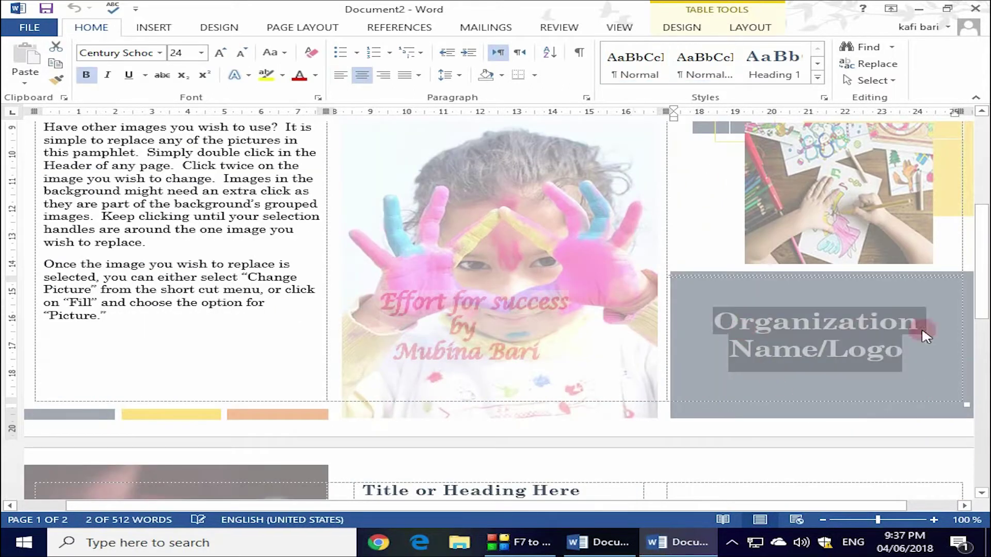
{"action": "key", "text": "Delete"}
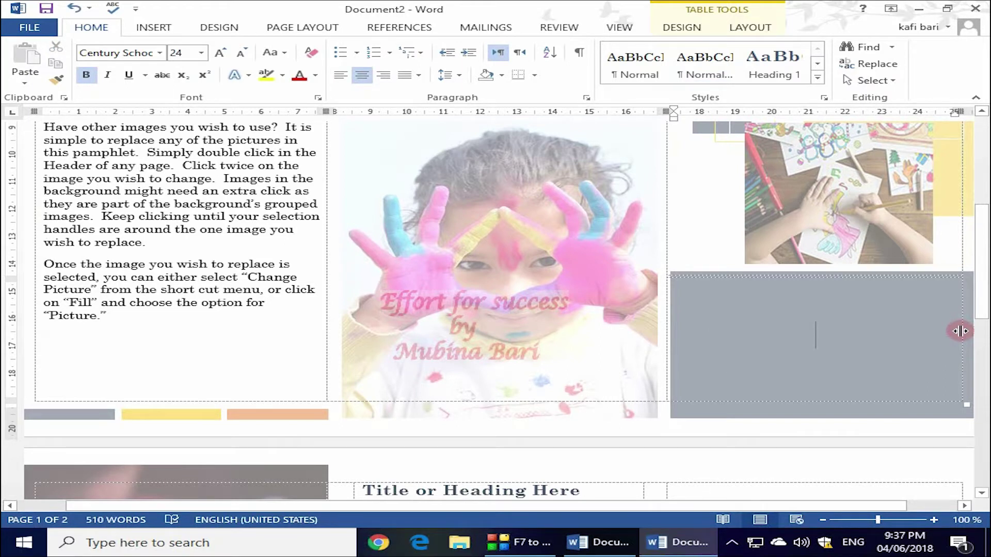
{"action": "type", "text": "e"}
{"action": "key", "text": "ctrl+Home"}
{"action": "left_click", "coordinate": [354, 129]}
{"action": "left_click_drag", "start_coordinate": [353, 129], "coordinate": [562, 146]}
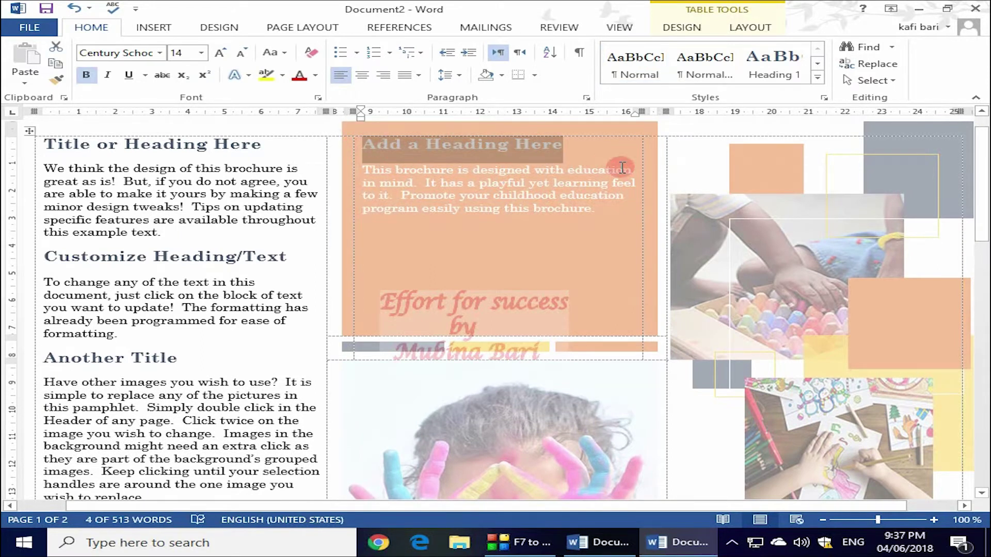
- Change the orange panel heading to 'My book' and its paragraph to 'This is about children under four year'
{"action": "key", "text": "Delete"}
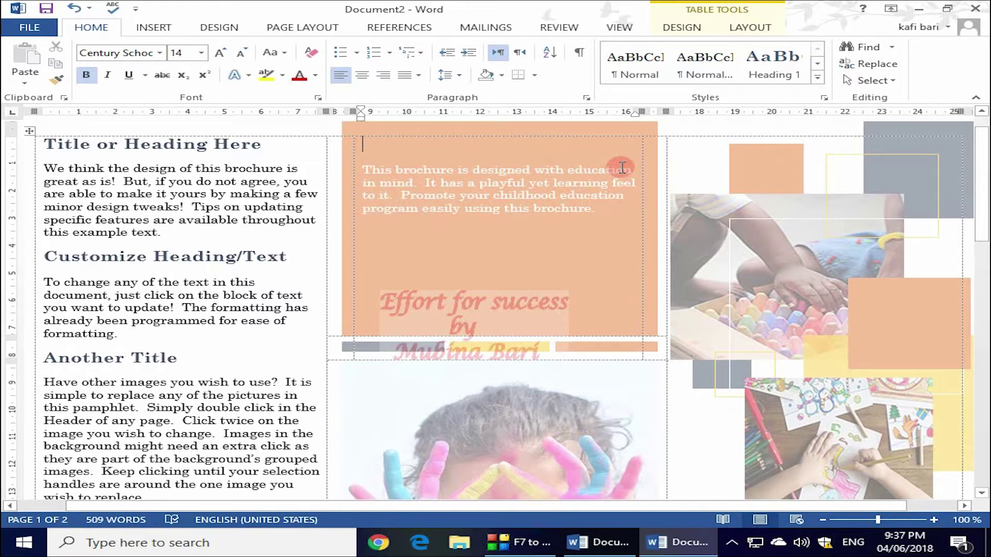
{"action": "type", "text": "My book"}
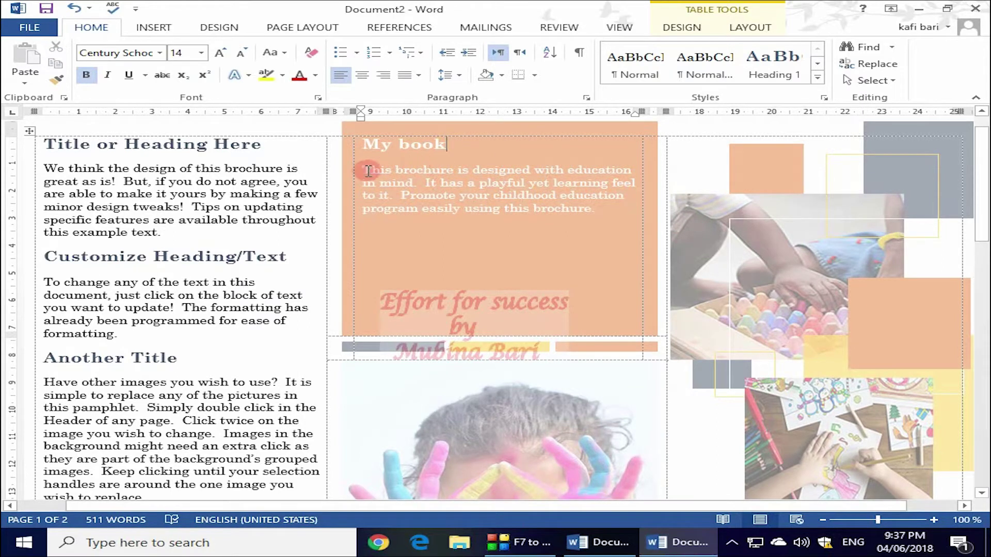
{"action": "triple_click", "coordinate": [368, 171]}
{"action": "key", "text": "Delete"}
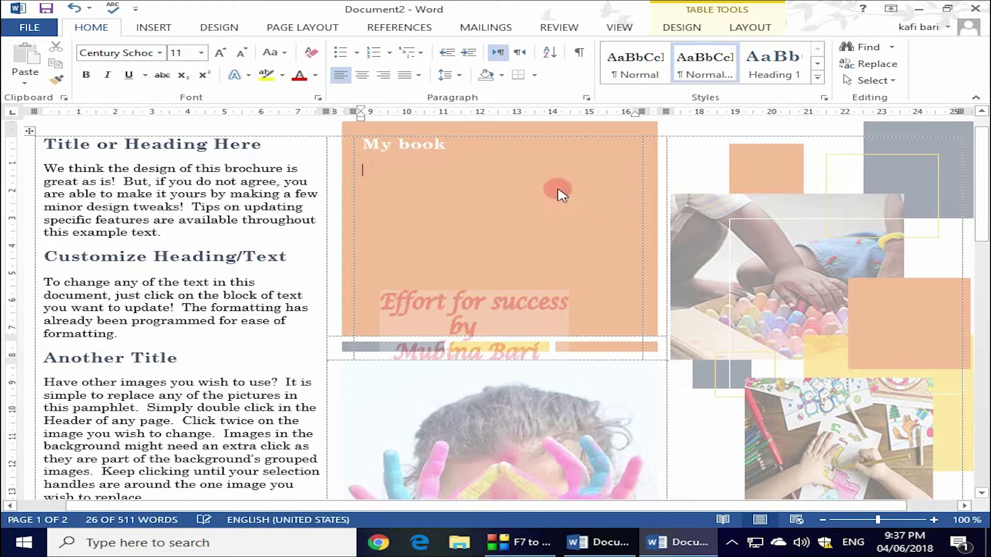
{"action": "type", "text": "This is about children under four year"}
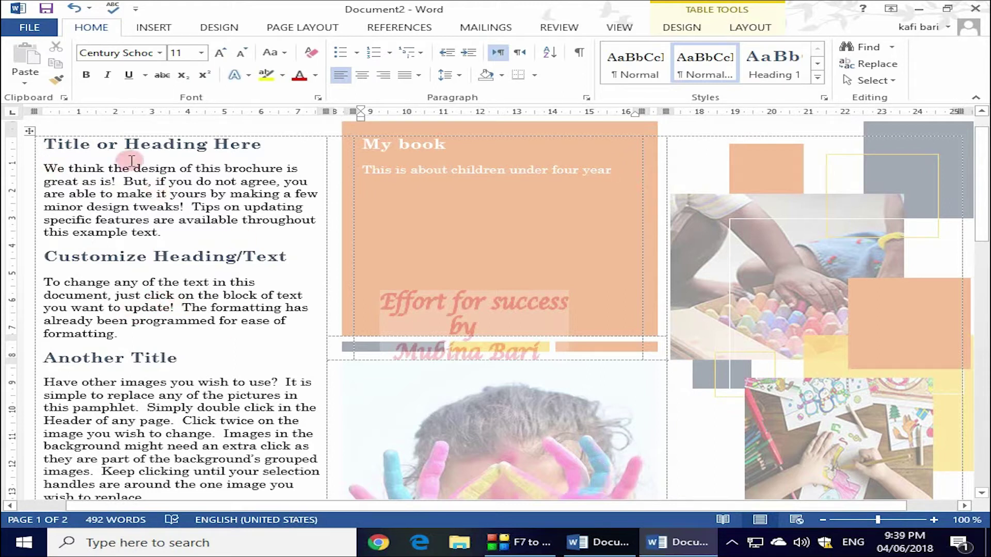
- Shrink the page-2 brochure table from its bottom-right corner so the panel columns narrow
{"action": "left_click_drag", "start_coordinate": [986, 232], "coordinate": [985, 483]}
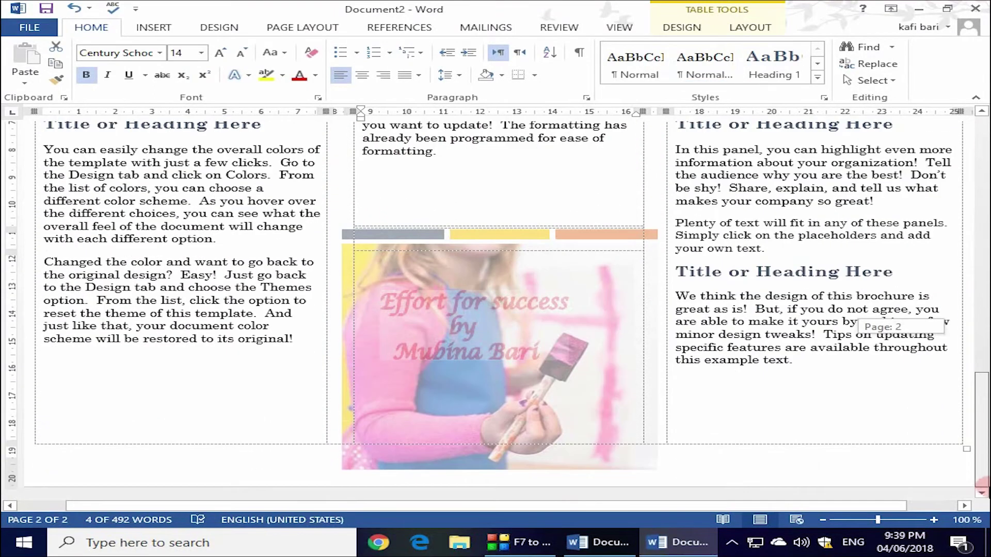
{"action": "left_click_drag", "start_coordinate": [964, 447], "coordinate": [815, 219]}
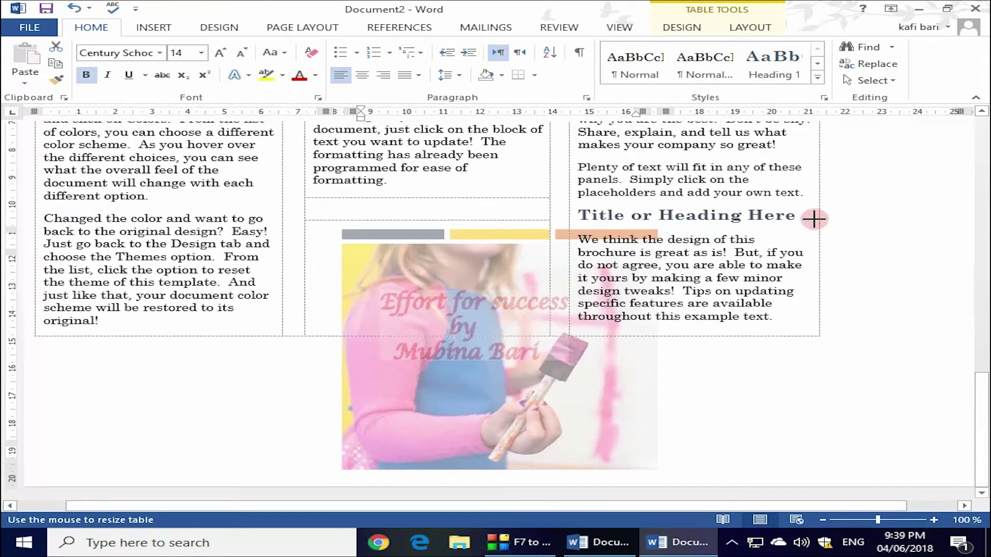
{"action": "left_click_drag", "start_coordinate": [814, 218], "coordinate": [776, 137]}
{"action": "mouse_move", "coordinate": [751, 164]}
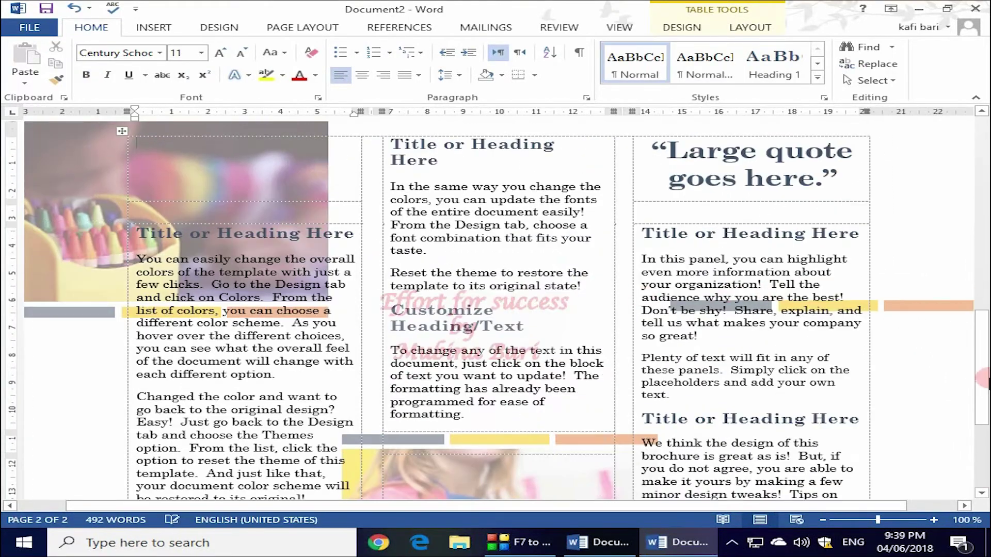
{"action": "left_click_drag", "start_coordinate": [976, 429], "coordinate": [983, 264]}
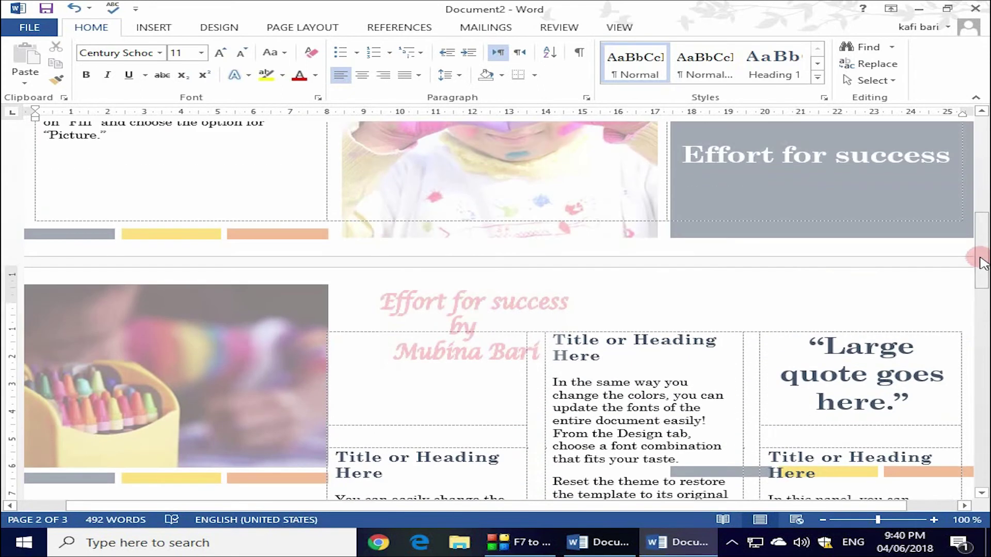
- Delete the large-quote cell from the brochure table
{"action": "right_click", "coordinate": [807, 382]}
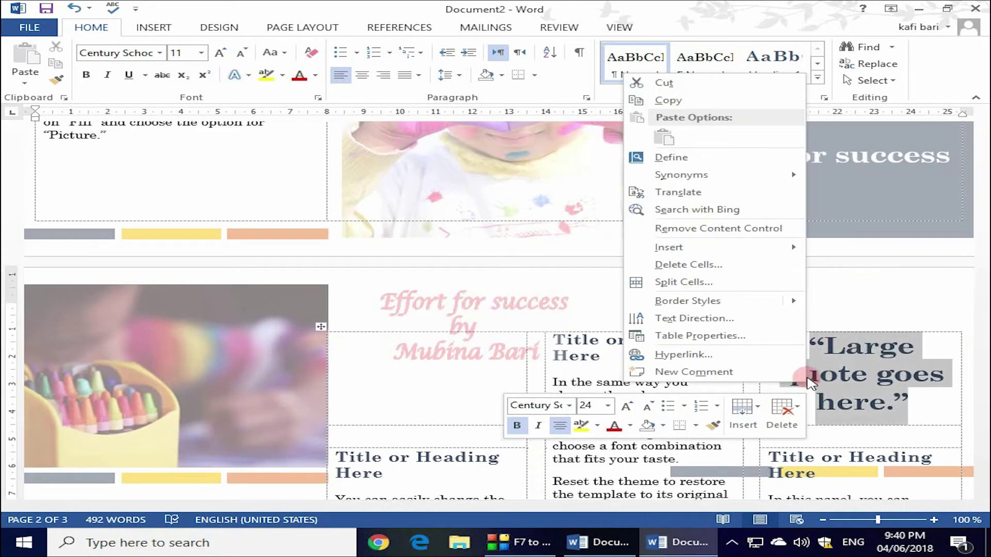
{"action": "left_click", "coordinate": [685, 265]}
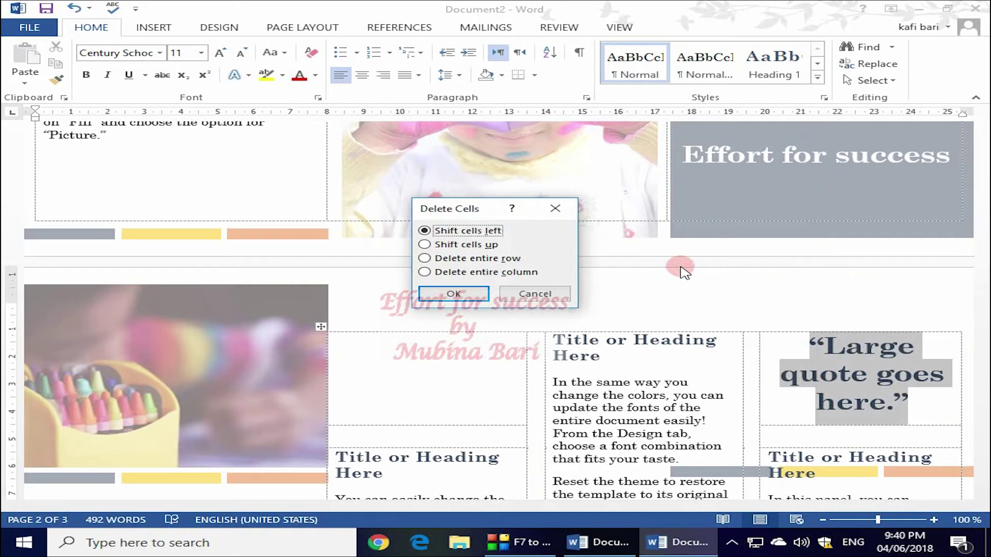
{"action": "left_click", "coordinate": [460, 295]}
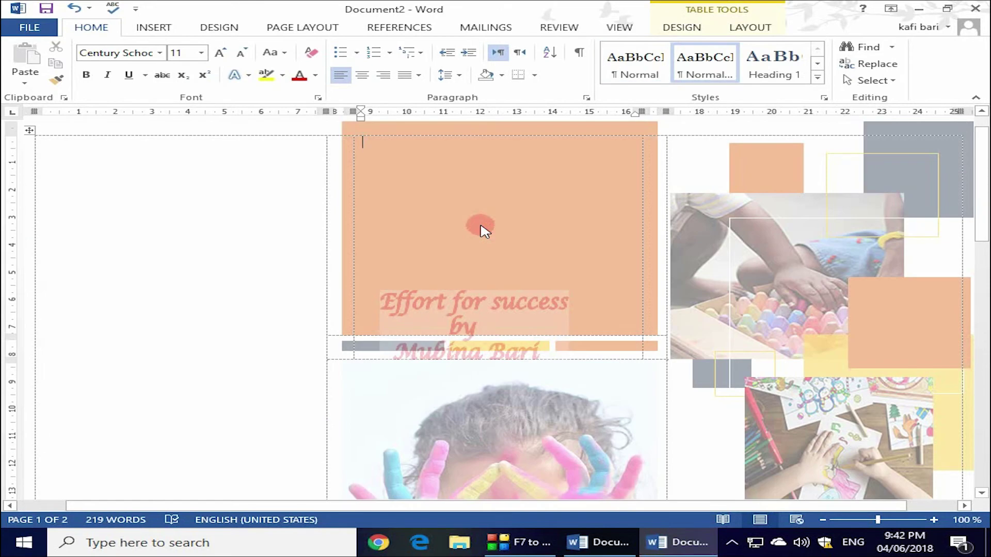
- Place the cursor in the orange panel, the image cell below, then the right panel's heading
{"action": "left_click", "coordinate": [354, 133]}
{"action": "left_click", "coordinate": [354, 134]}
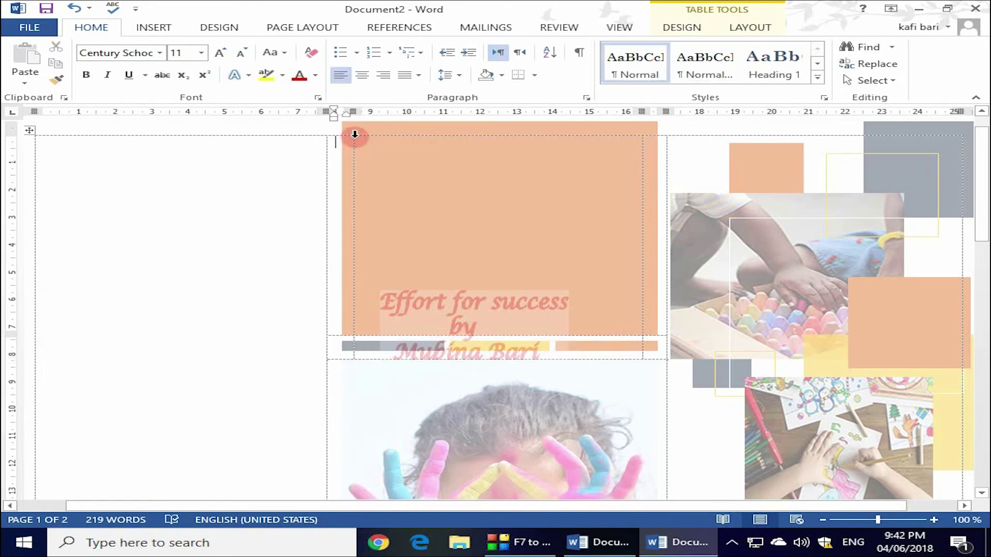
{"action": "left_click", "coordinate": [392, 417]}
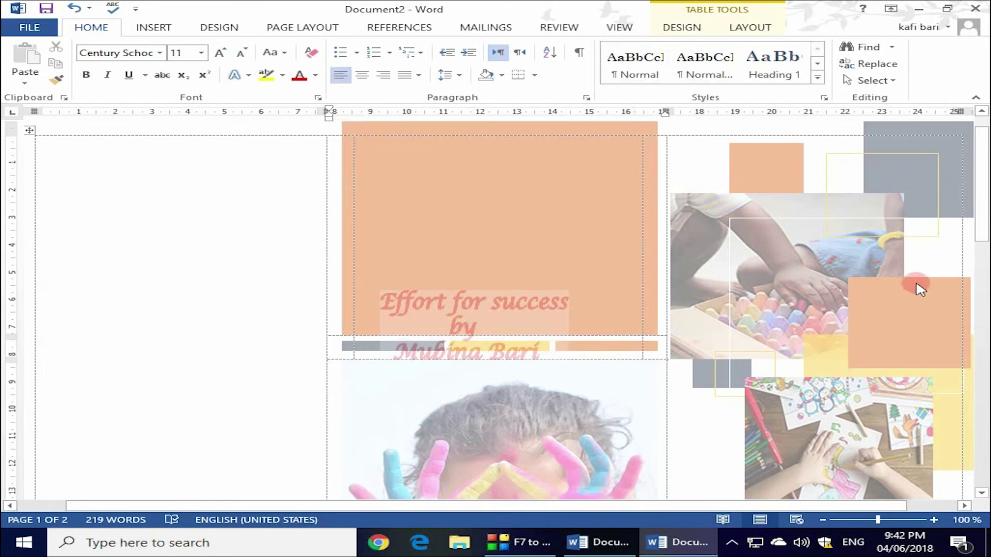
{"action": "left_click_drag", "start_coordinate": [984, 207], "coordinate": [987, 340]}
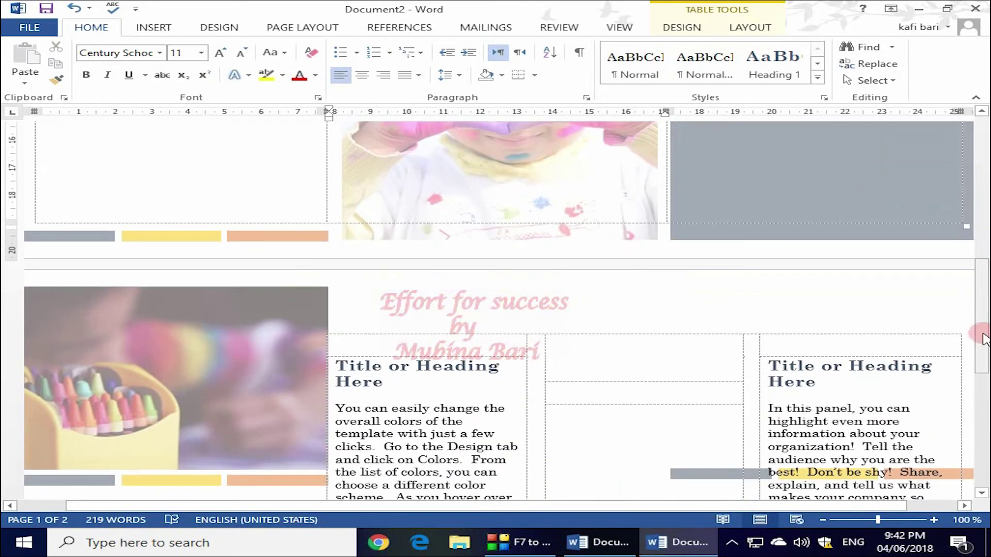
{"action": "left_click", "coordinate": [909, 363]}
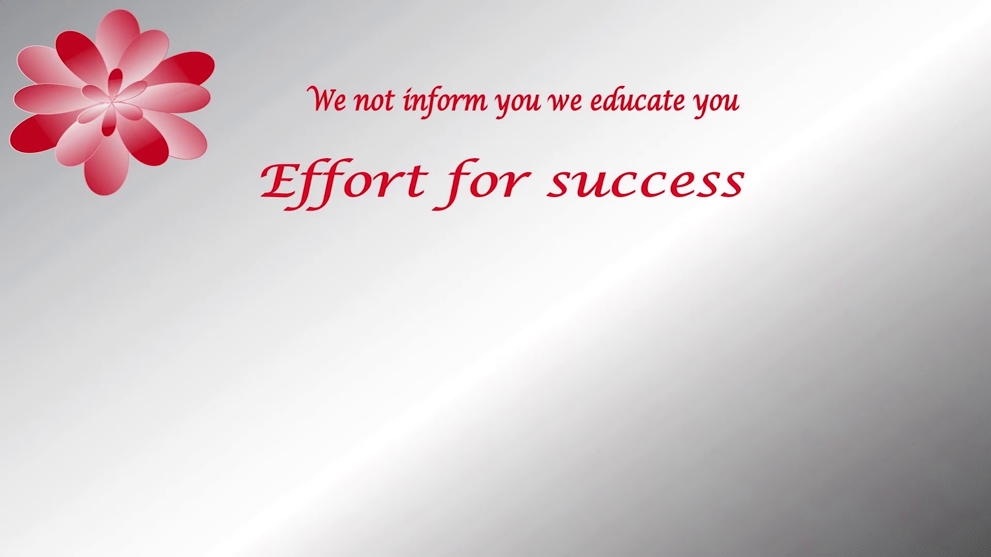